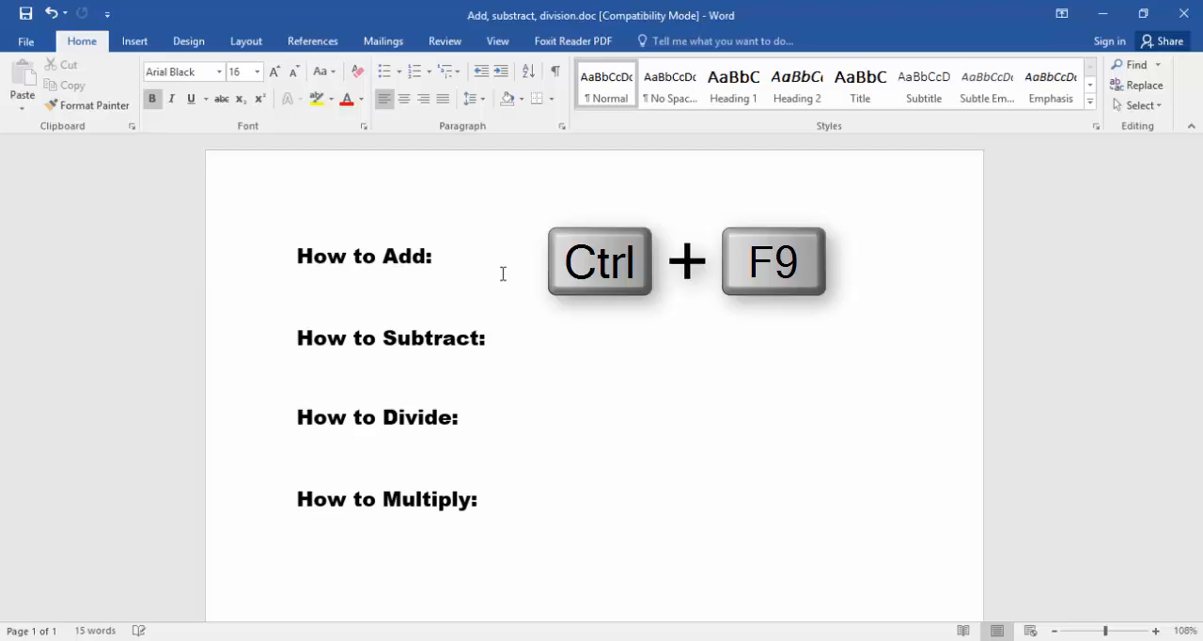
- Insert a field containing the formula =100+100 after "How to Add:" and update the field to calculate it
key("ctrl+F9")
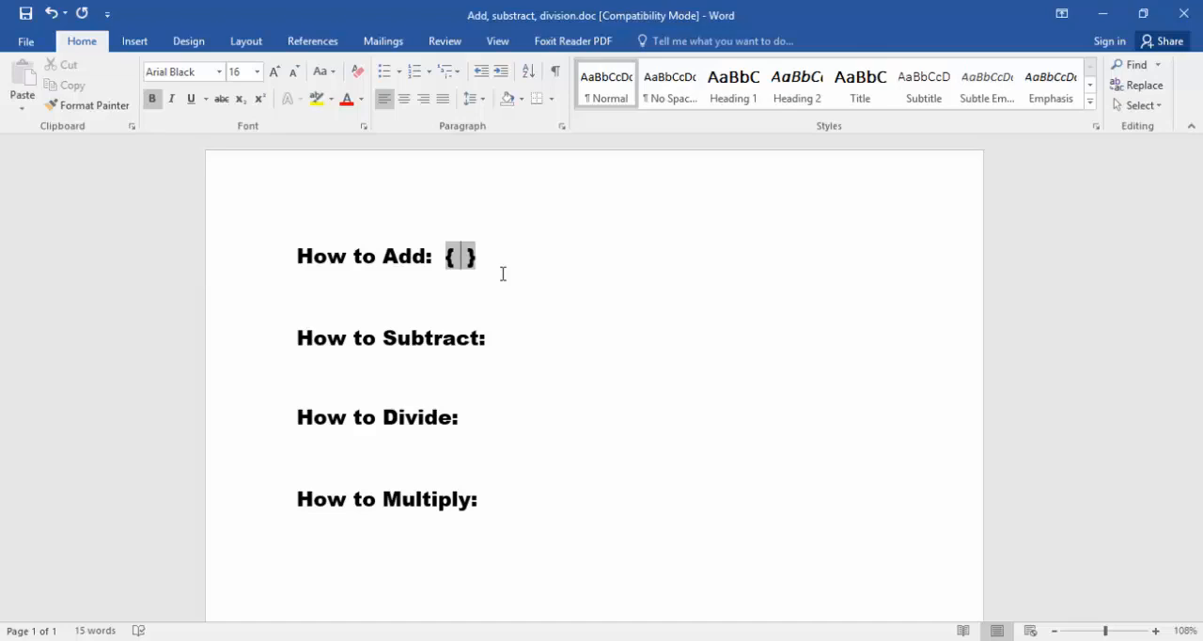
type("=")
type("100")
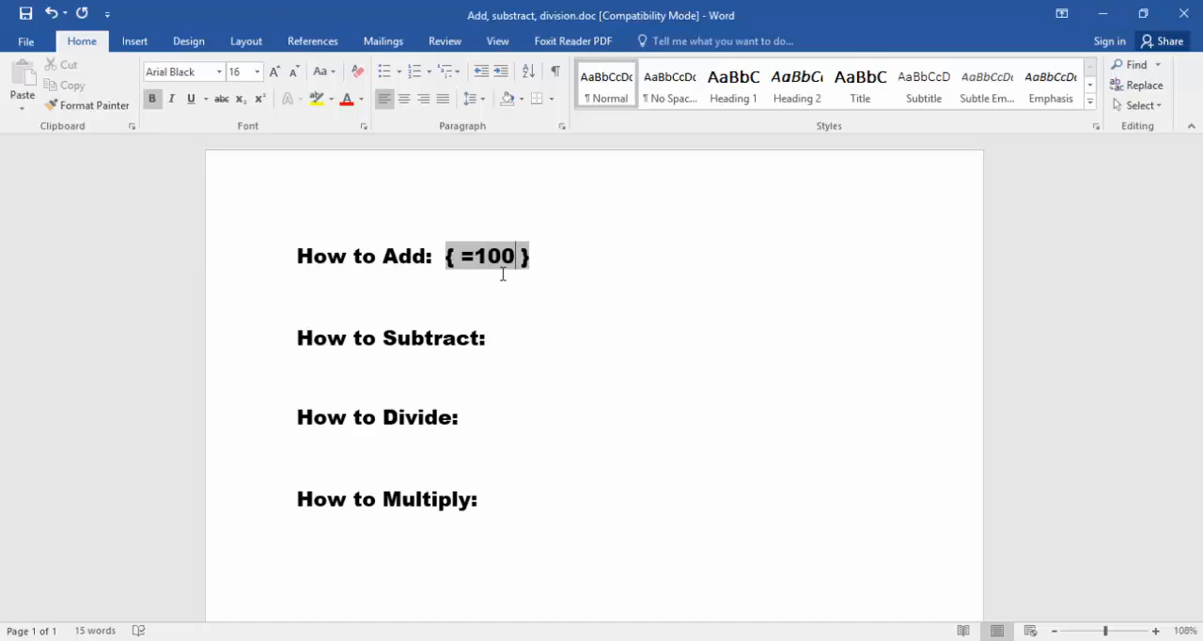
type("+100")
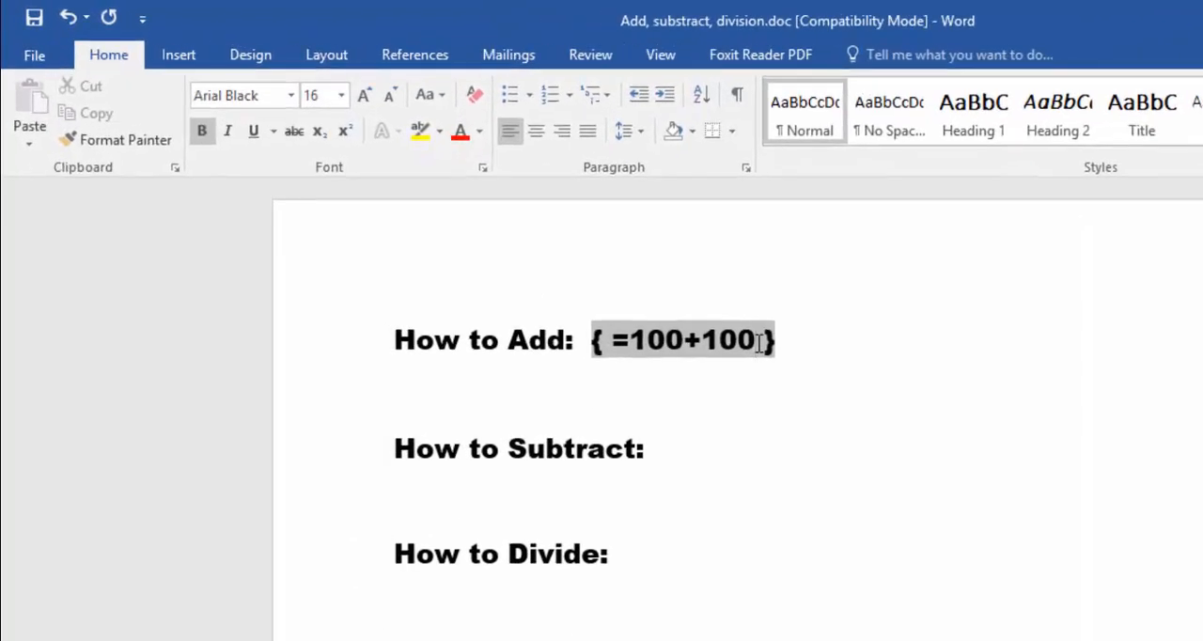
right_click(758, 341)
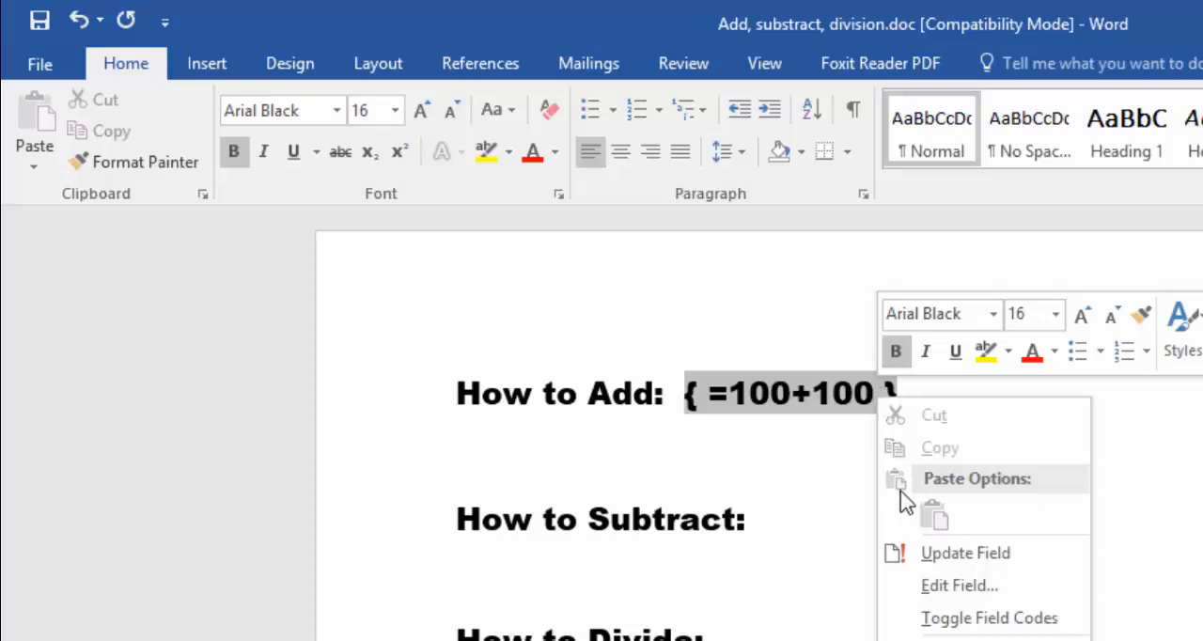
left_click(1026, 568)
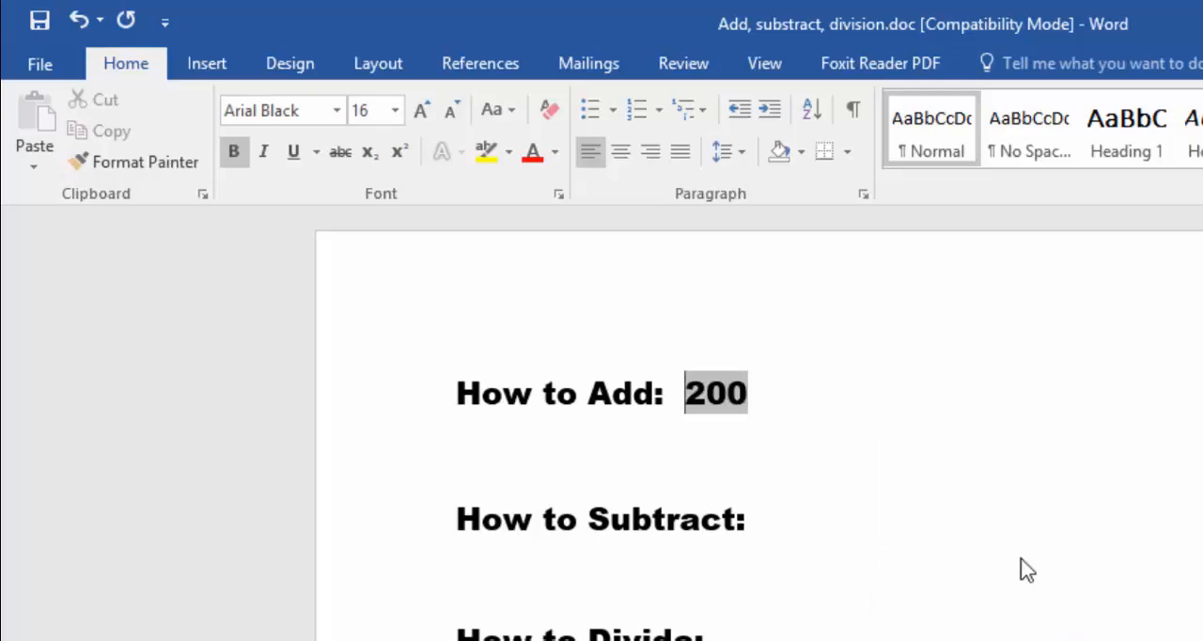
- Insert a field containing the formula =100-20 after "How to Subtract:" and update the field to calculate it
left_click(829, 532)
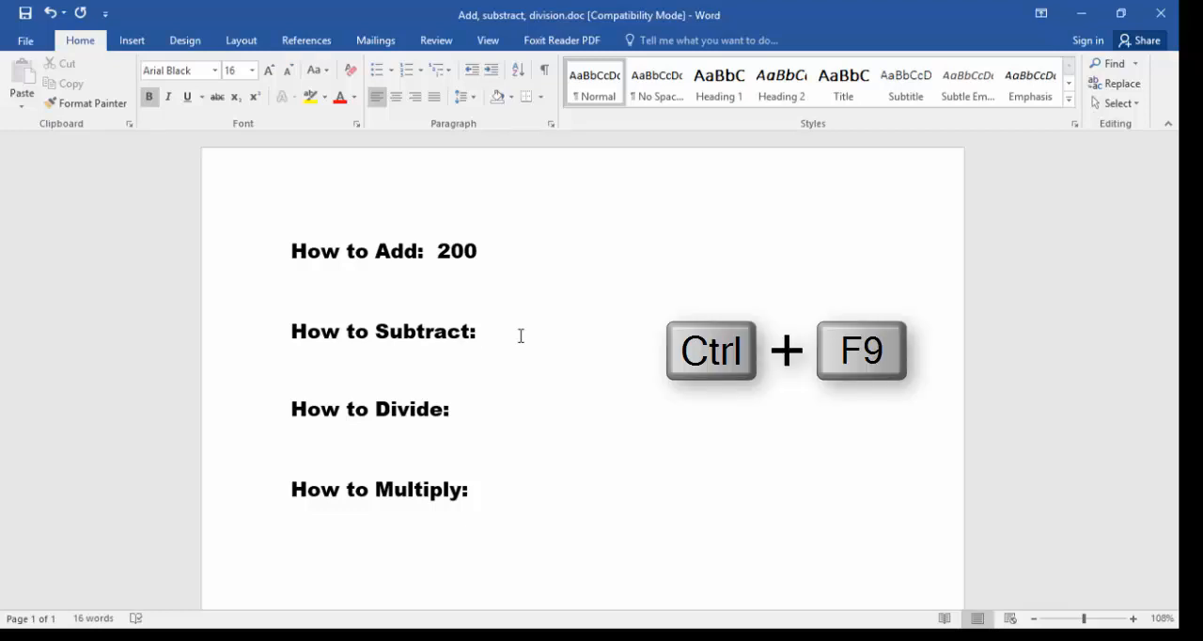
key("ctrl+F9")
type("=")
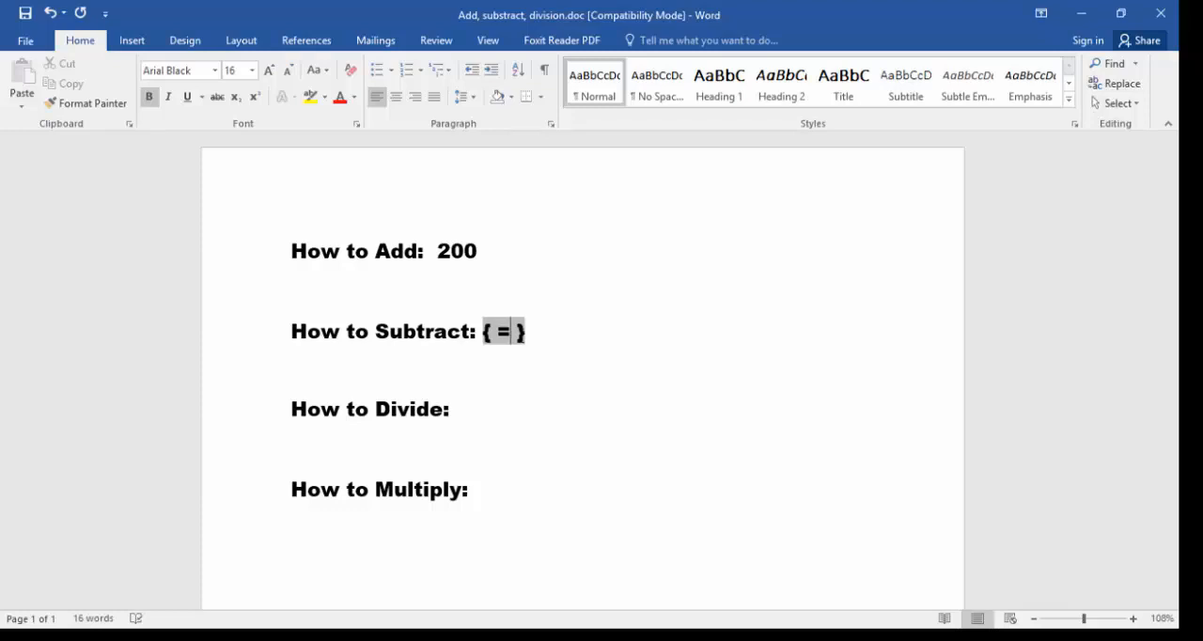
type("100")
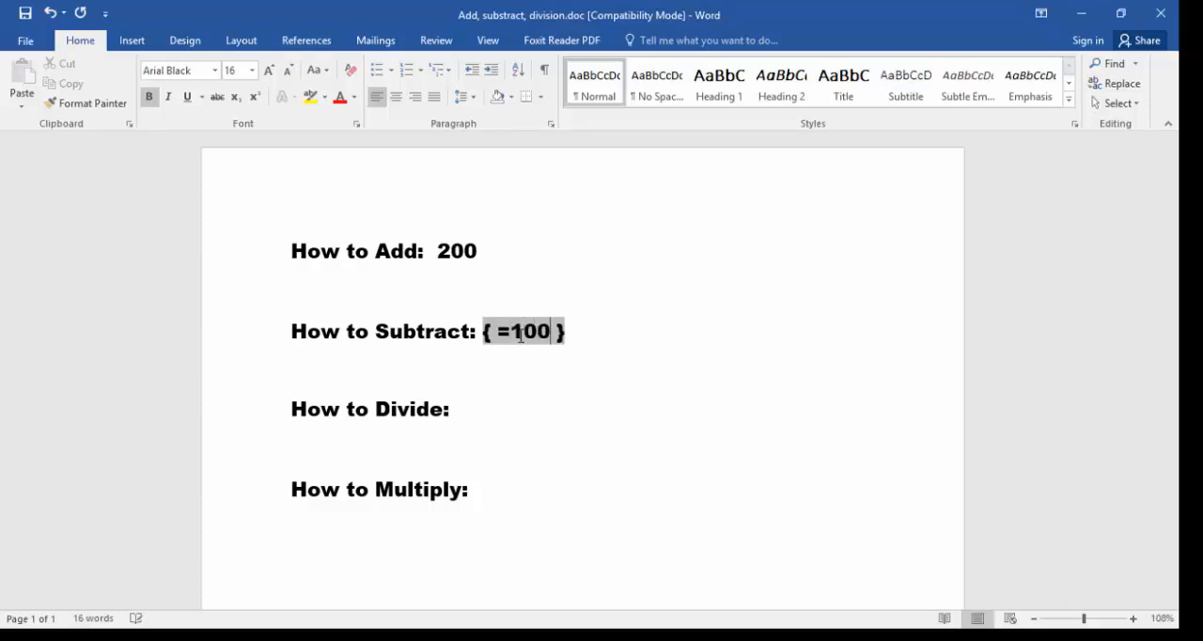
type("-20")
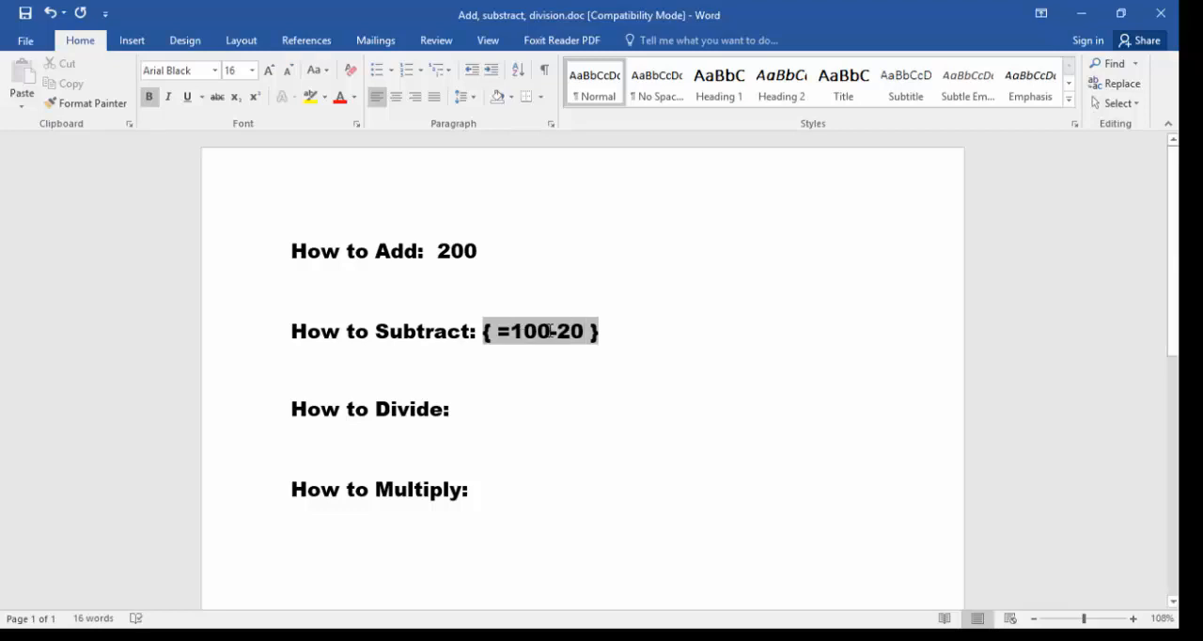
right_click(583, 331)
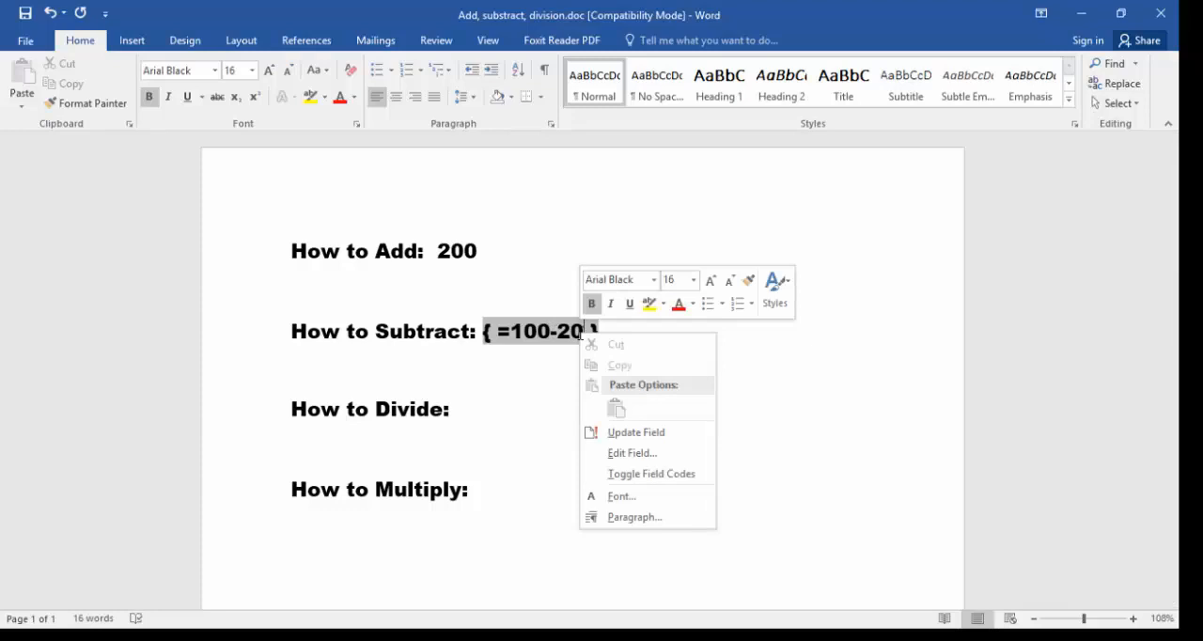
left_click(613, 434)
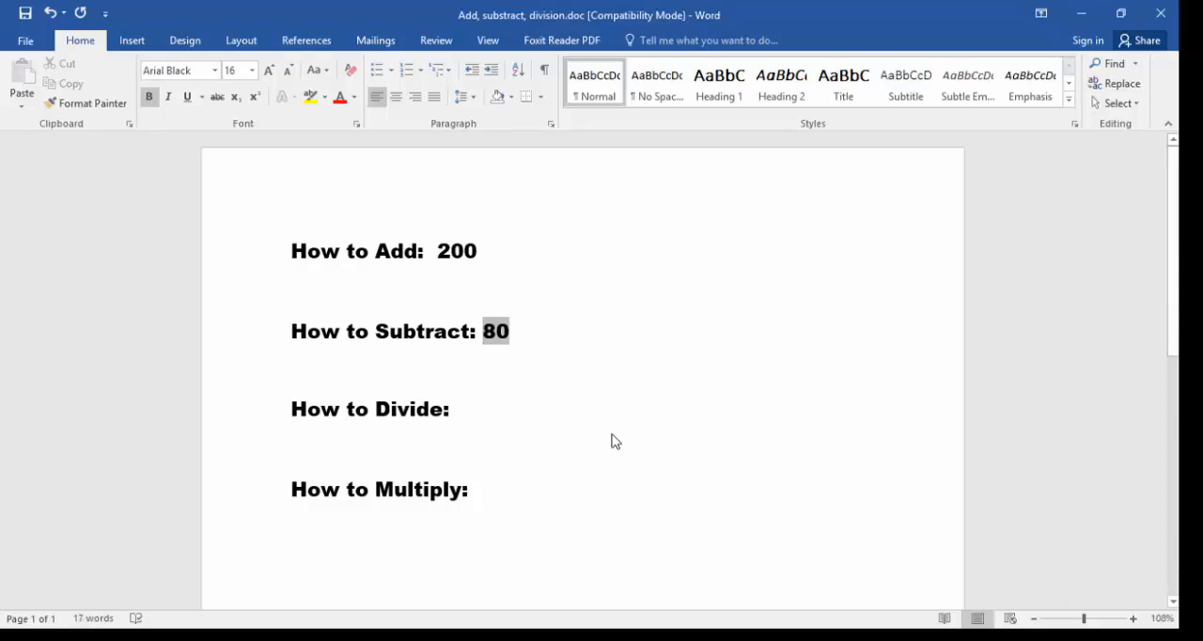
- Insert a field containing the formula =100/2 after "How to Divide:" and update the field to calculate it
left_click(499, 417)
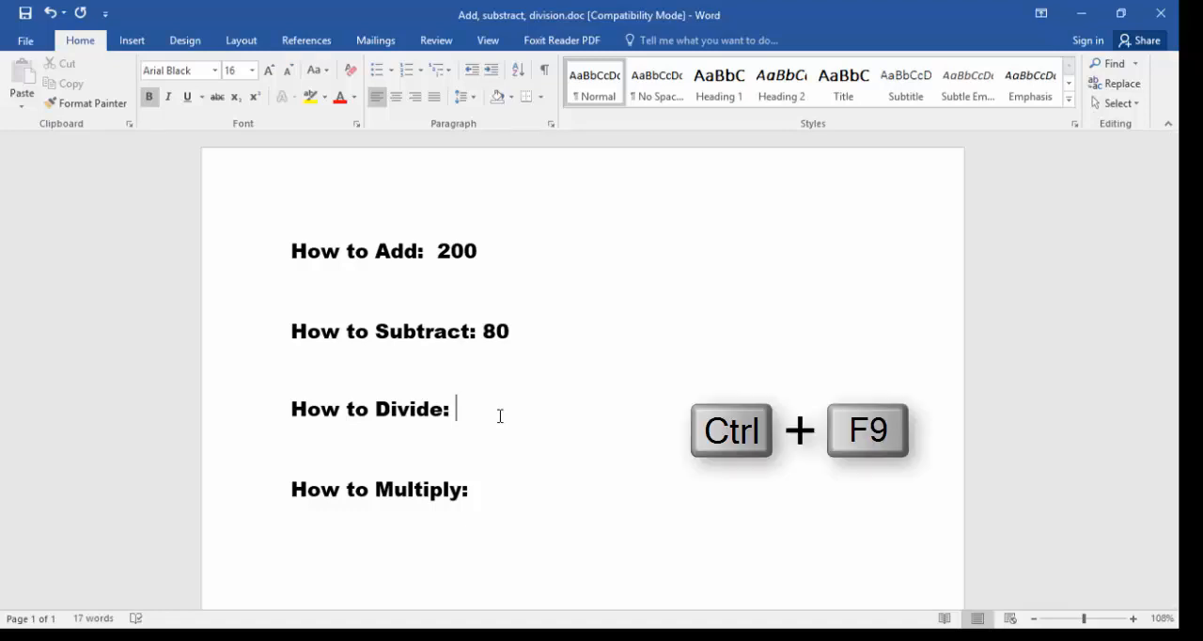
key("ctrl+F9")
type("=")
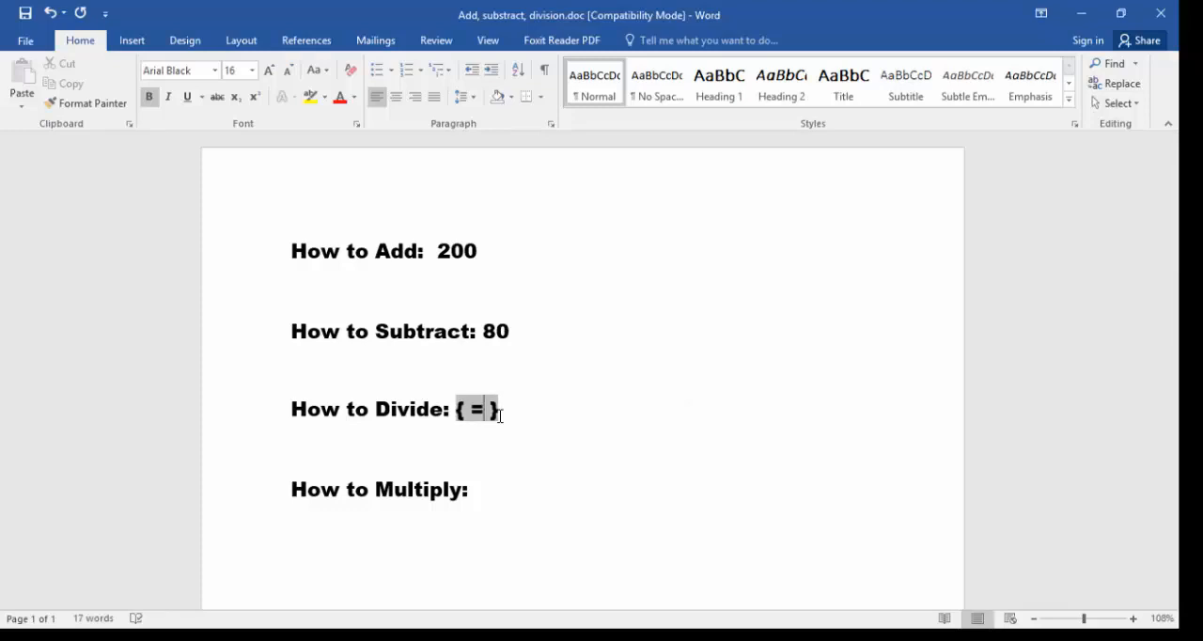
type("100/")
type("2")
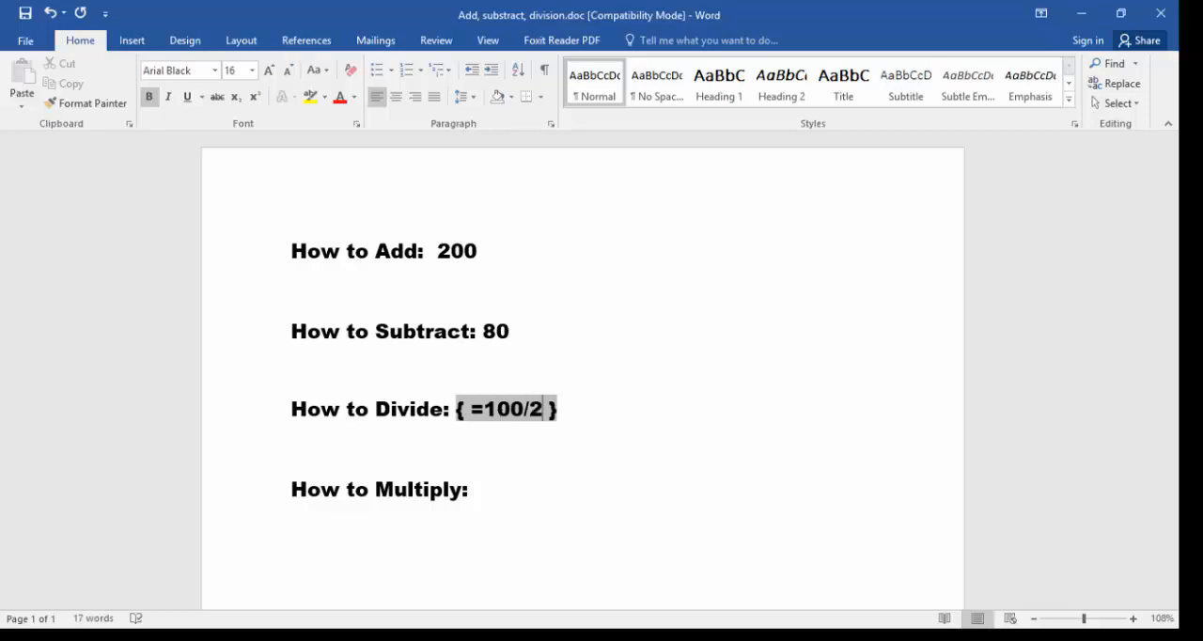
right_click(551, 411)
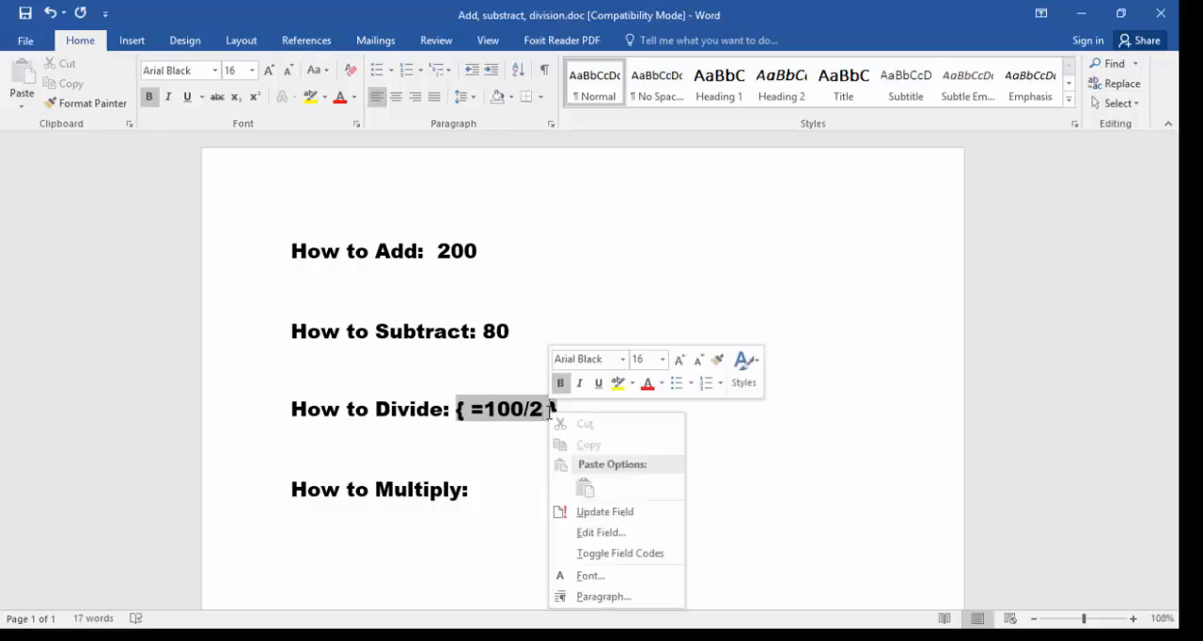
left_click(578, 512)
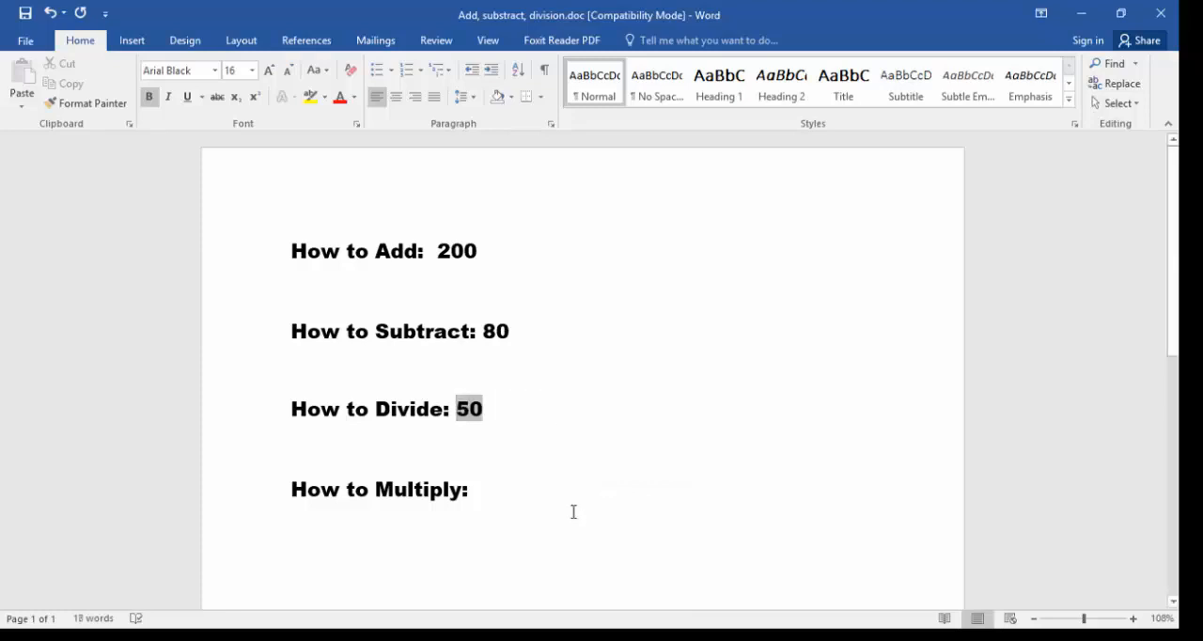
- Insert a field containing the formula =100*3 after "How to Multiply:" and update the field to calculate it
left_click(504, 497)
key("ctrl+F9")
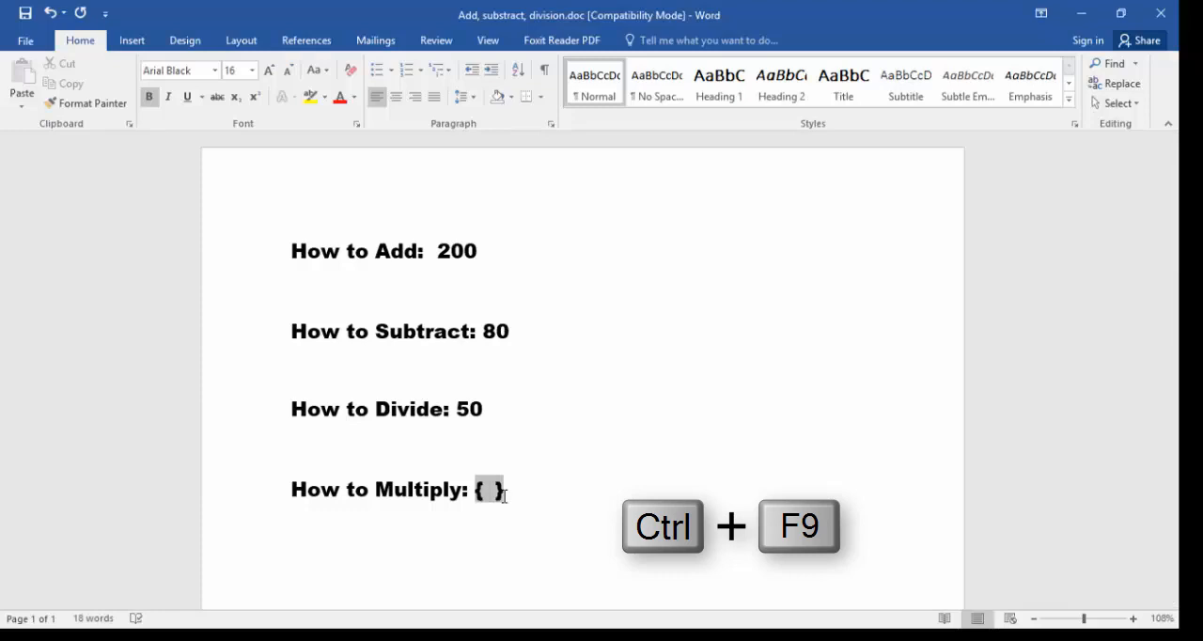
type("=")
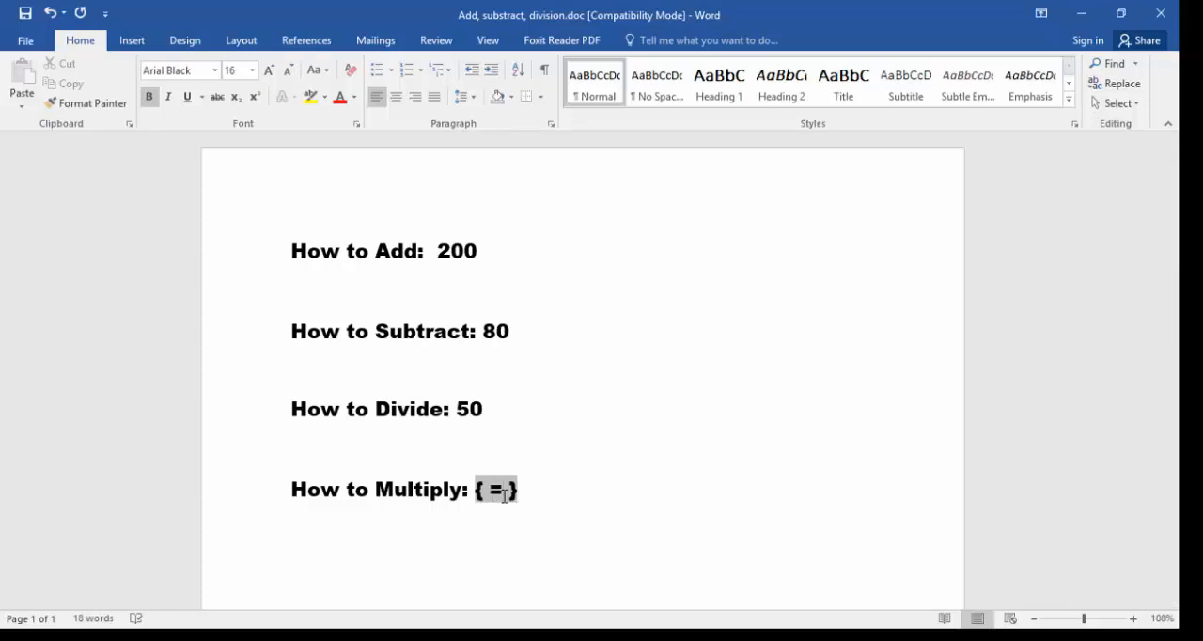
type("100")
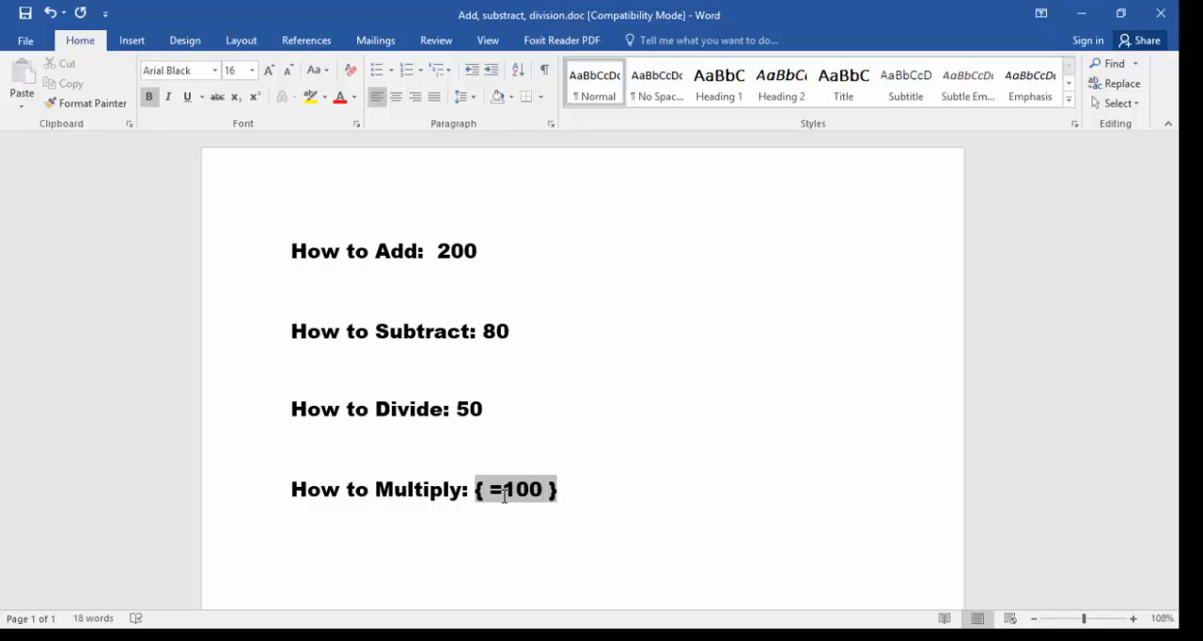
type("*3")
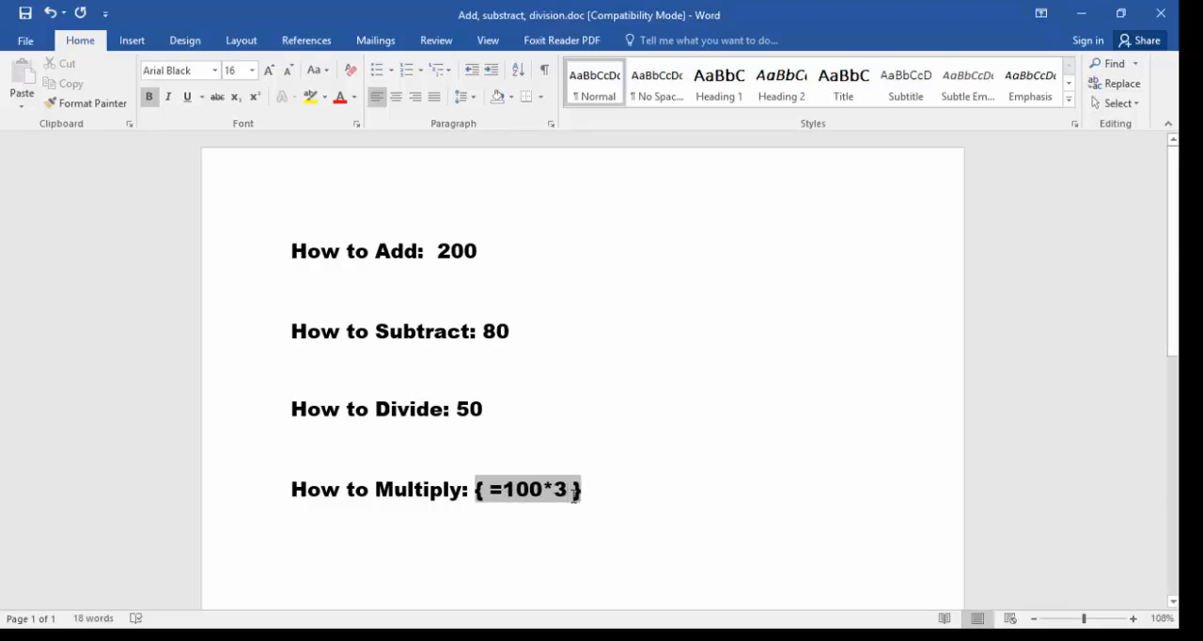
right_click(574, 496)
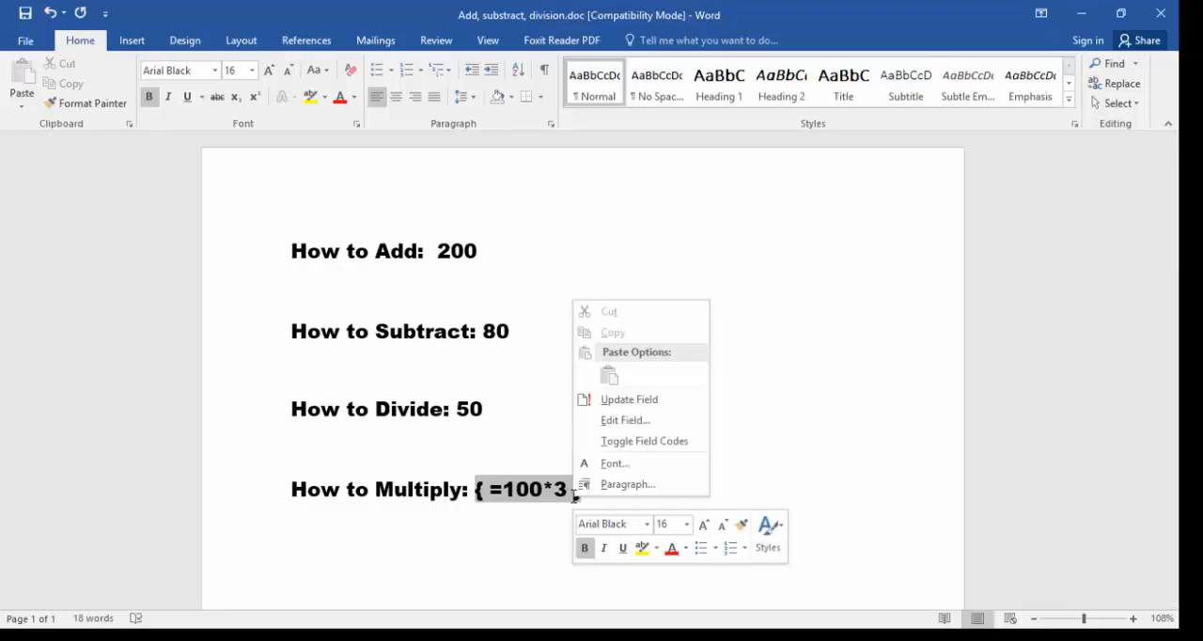
left_click(605, 401)
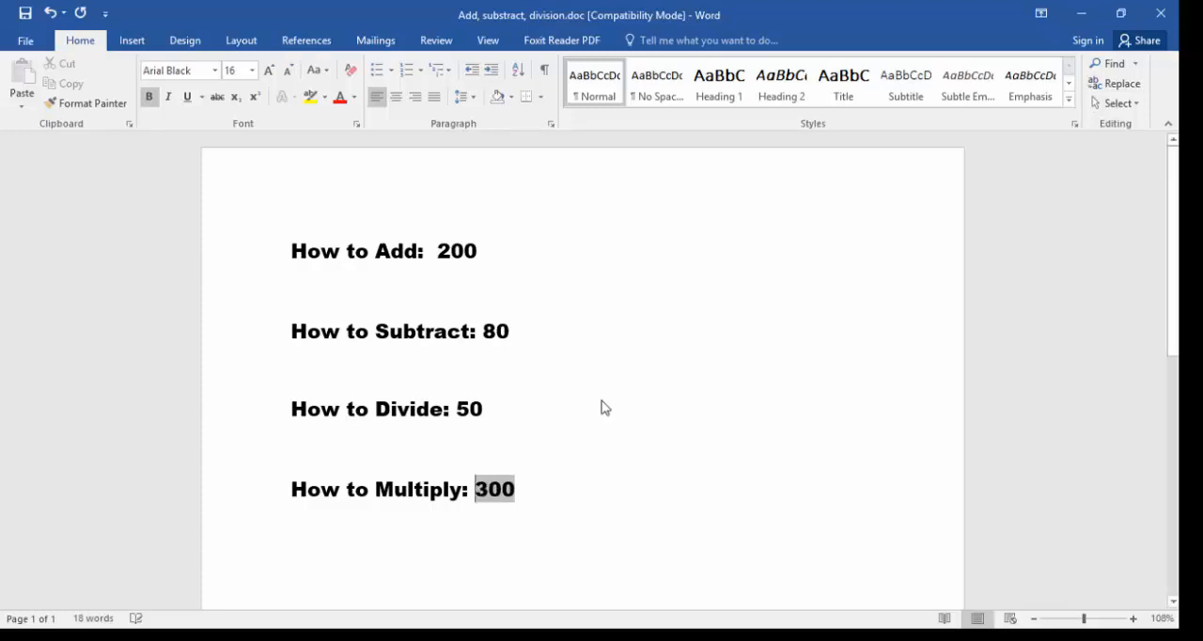
left_click(549, 477)
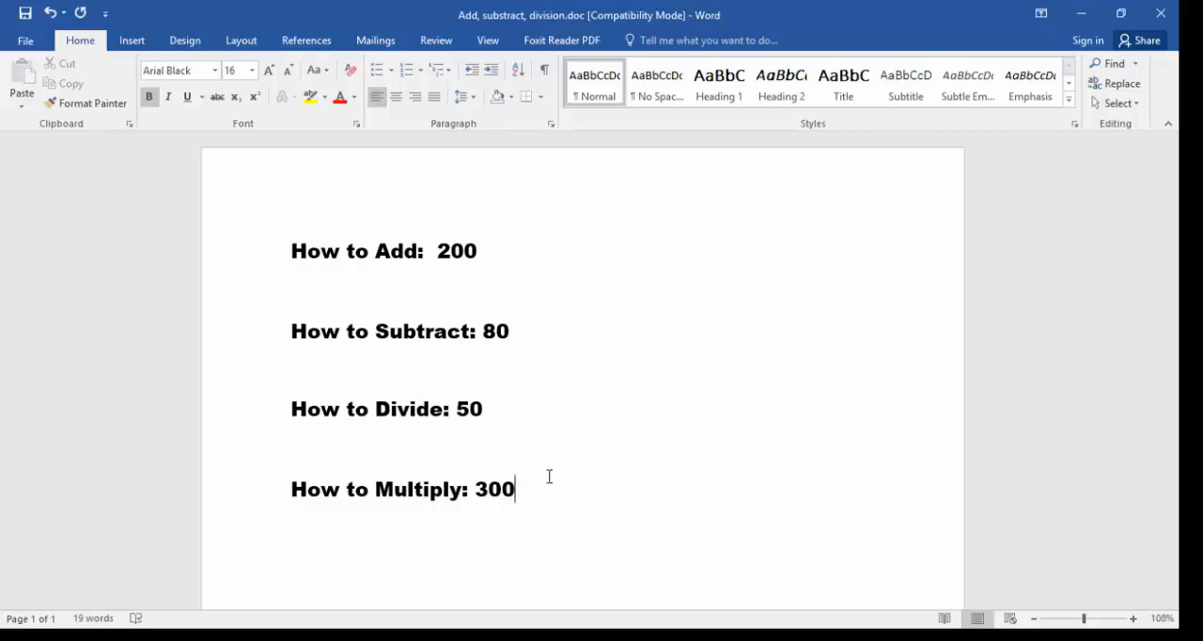
key("Return")
key("Down")
key("Down")
key("Down")
key("Down")
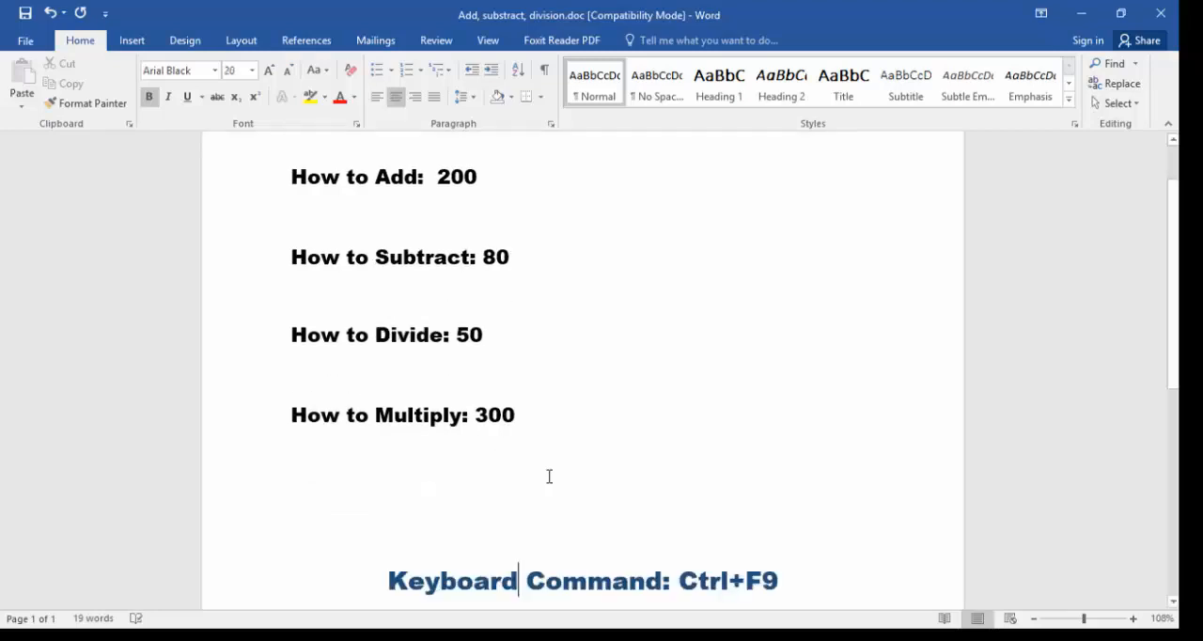